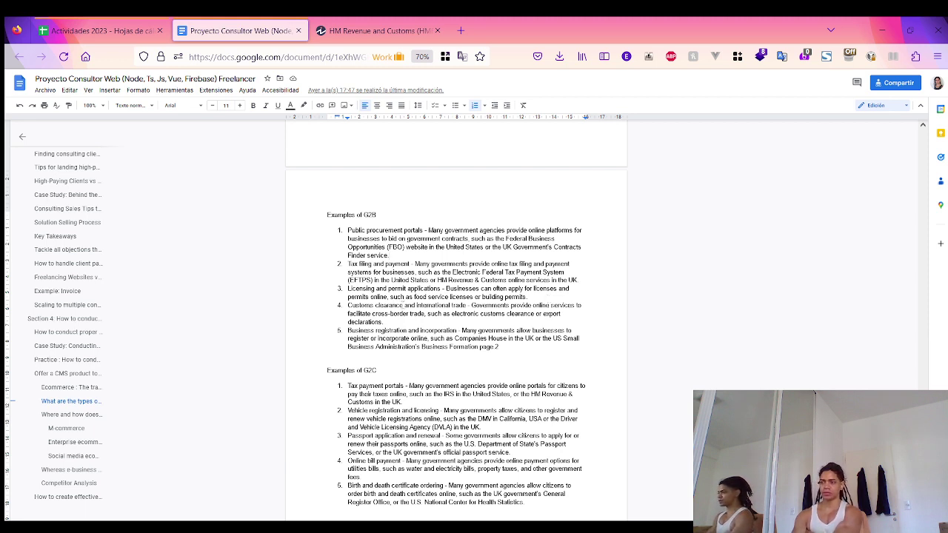
Copy the term "Customs clearance" from the fourth item under Examples of G2B
left_click_drag(404, 305, 347, 305)
right_click(370, 305)
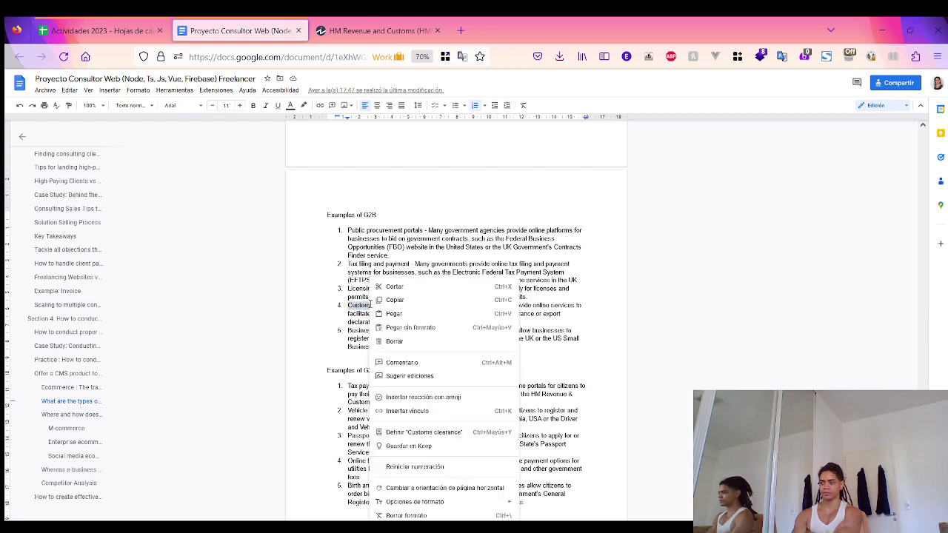
left_click(400, 300)
Open ChatGPT in a new browser tab
key("ctrl+t")
type("chat")
key("Down")
key("Down")
key("Down")
key("Down")
key("Down")
key("Up")
key("Up")
key("Up")
key("Up")
key("Return")
key("Return")
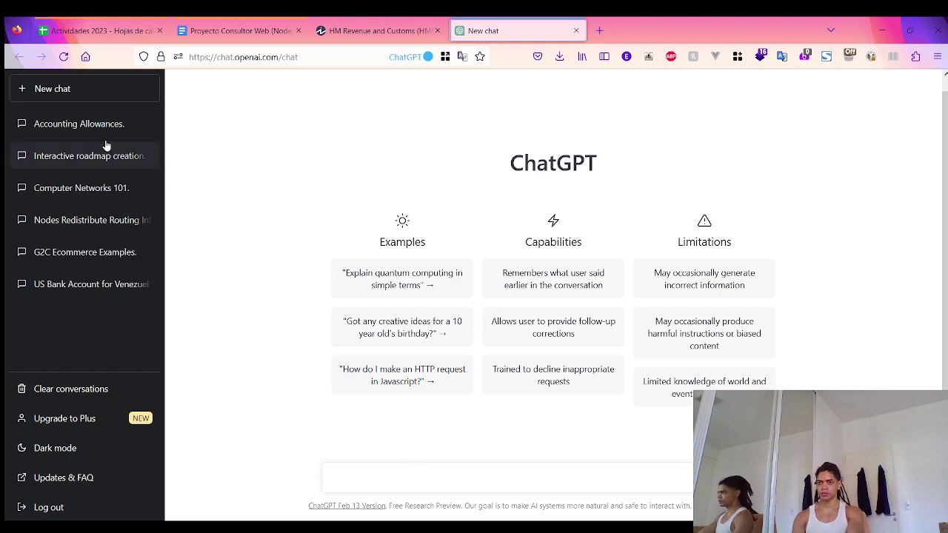
Send the copied term "Customs clearance" as a prompt in the Accounting Allowances conversation
left_click(105, 134)
left_click(362, 479)
key("ctrl+v")
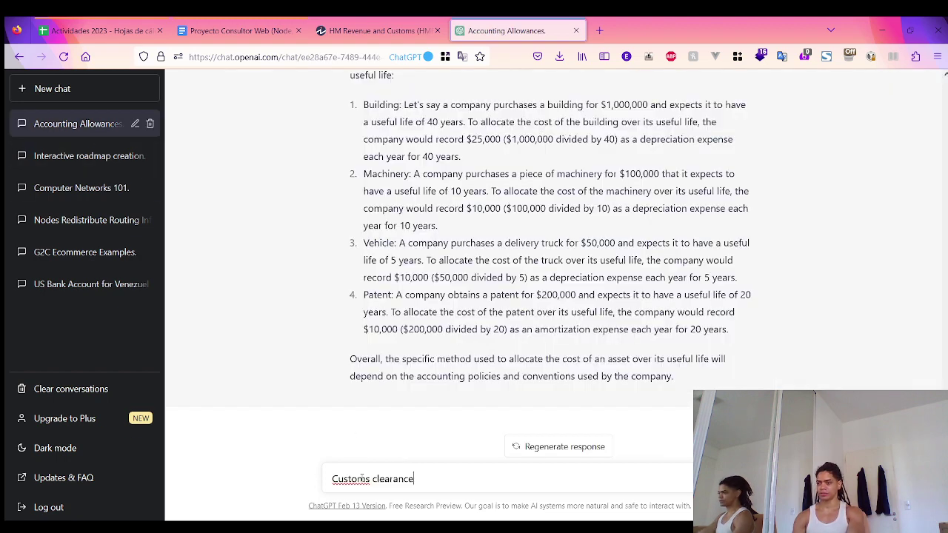
key("Return")
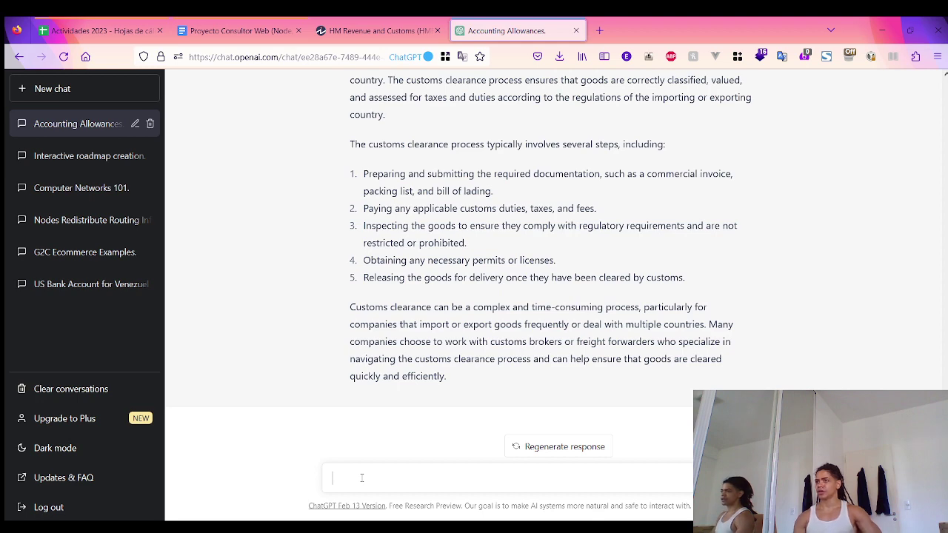
Read the customs clearance answer and ask ChatGPT for "freight forwarders examples", reusing the term from its closing paragraph
scroll(414, 404, "up", 1)
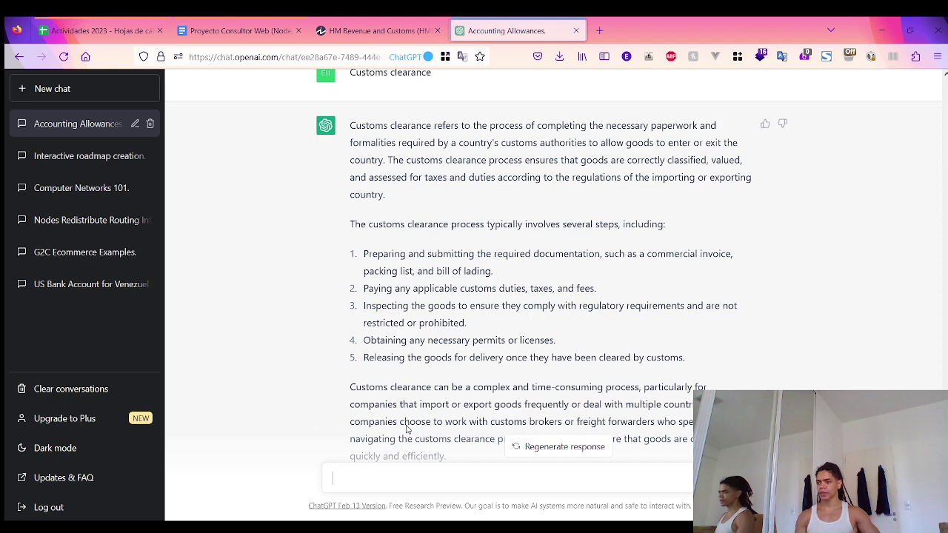
scroll(419, 396, "down", 2)
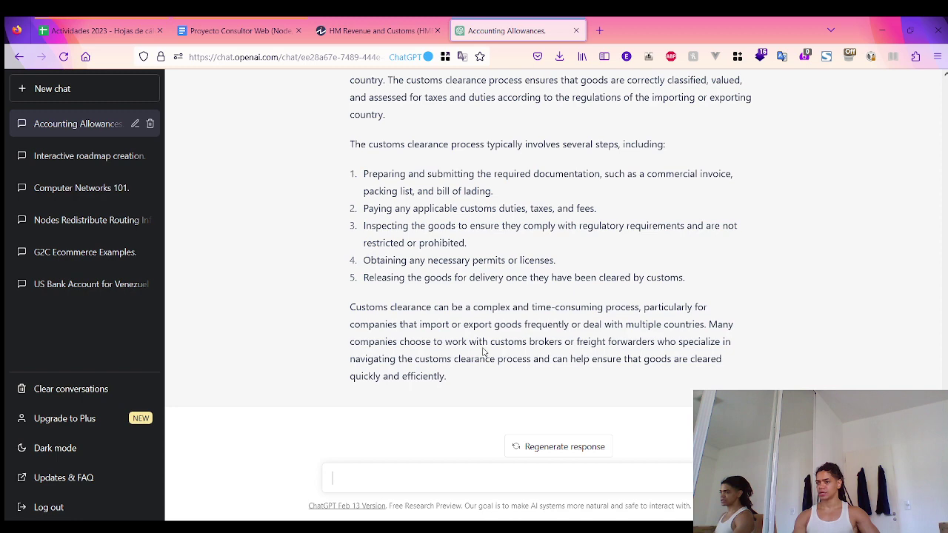
scroll(480, 345, "up", 2)
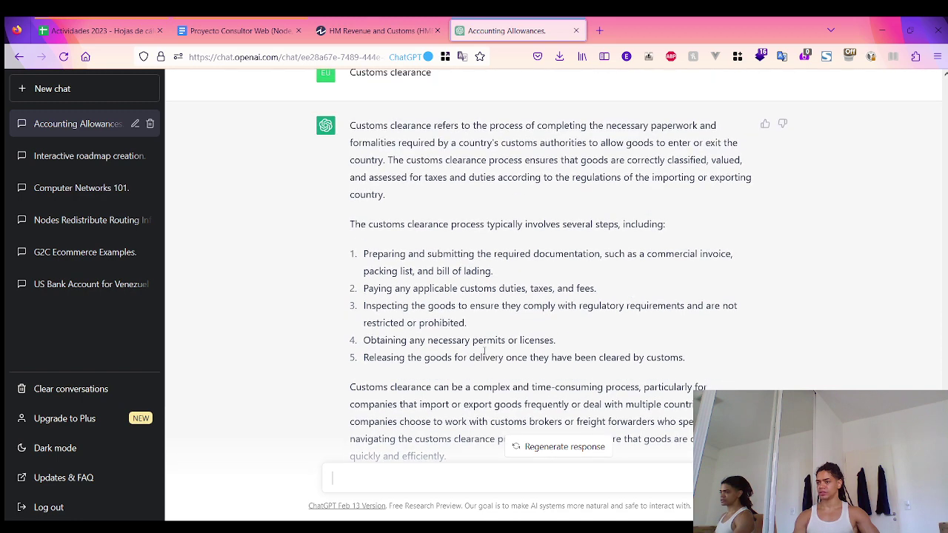
scroll(485, 351, "down", 2)
left_click_drag(563, 344, 491, 343)
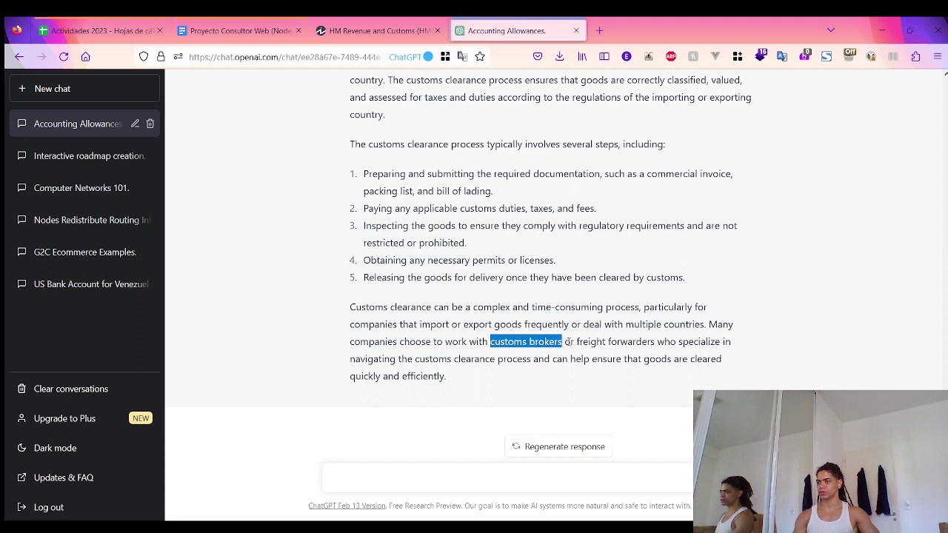
left_click_drag(576, 342, 607, 342)
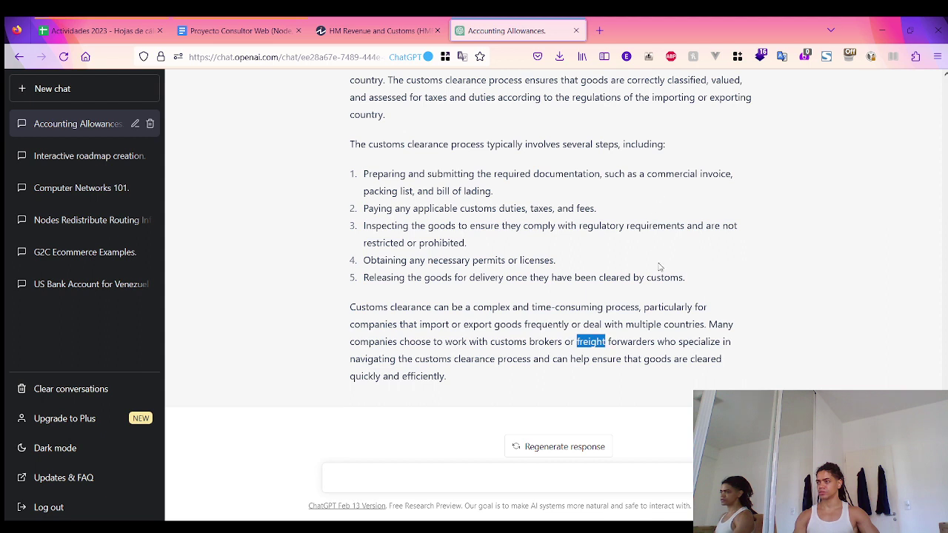
left_click(632, 353)
mouse_move(576, 342)
left_mouse_down()
mouse_move(657, 342)
mouse_move(577, 342)
left_mouse_up()
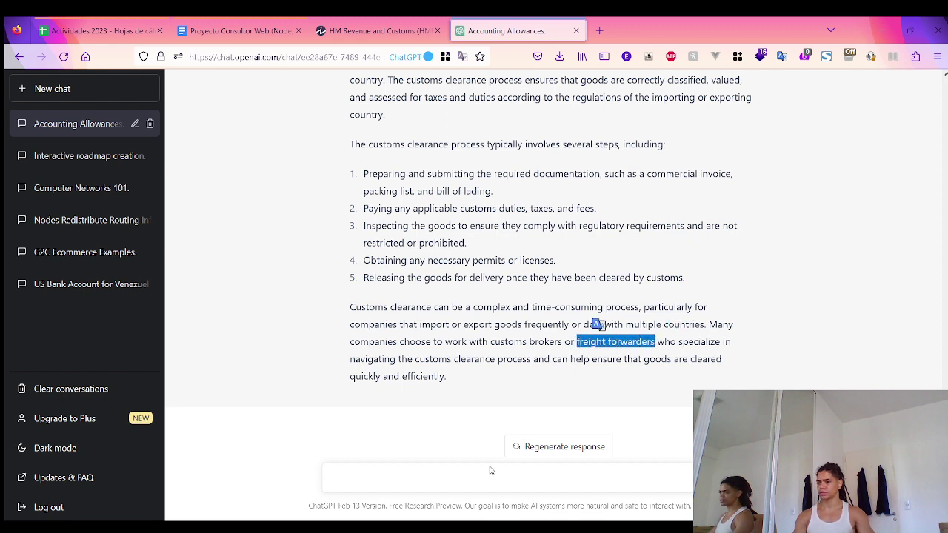
left_click(439, 487)
key("ctrl+v")
type("exa")
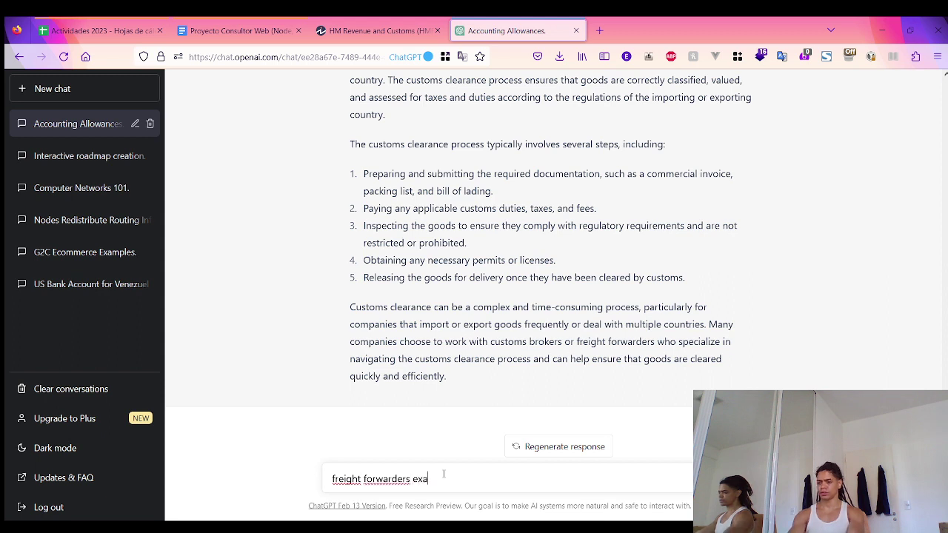
type("mples")
key("Return")
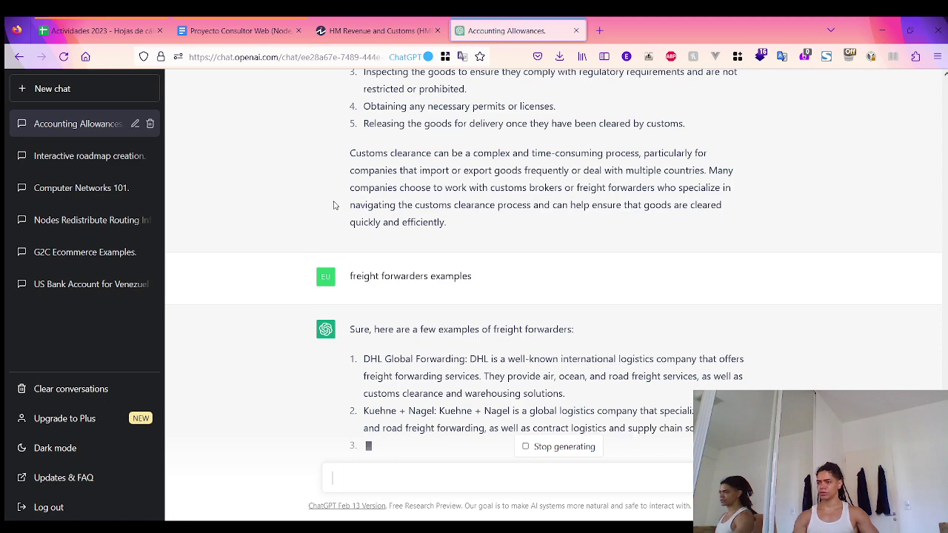
Read through the freight forwarder examples and recheck the customs clearance explanation above them
scroll(328, 249, "down", 2)
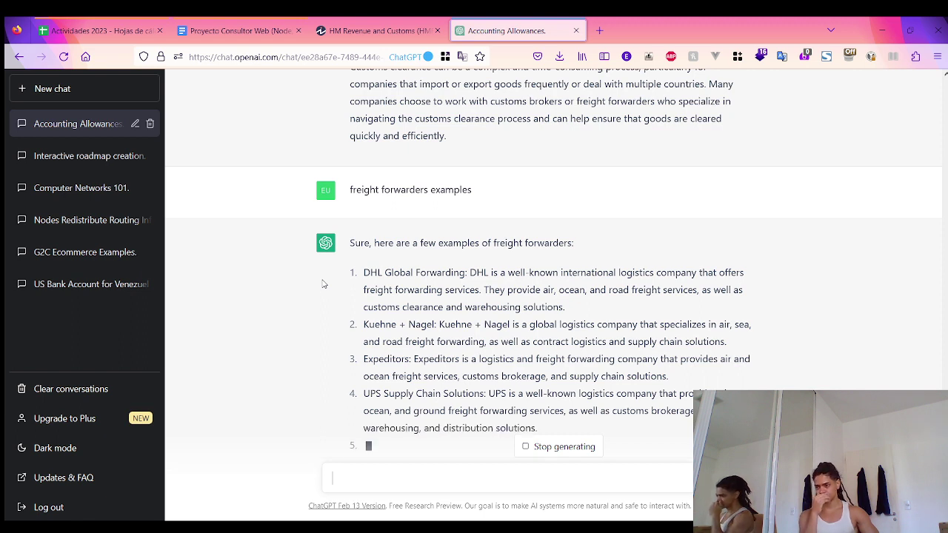
scroll(318, 296, "down", 2)
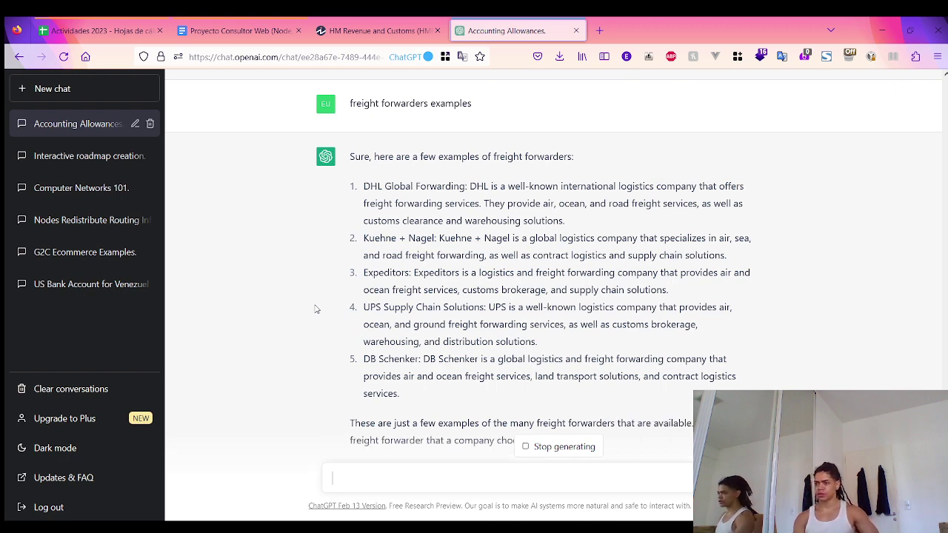
scroll(315, 309, "down", 2)
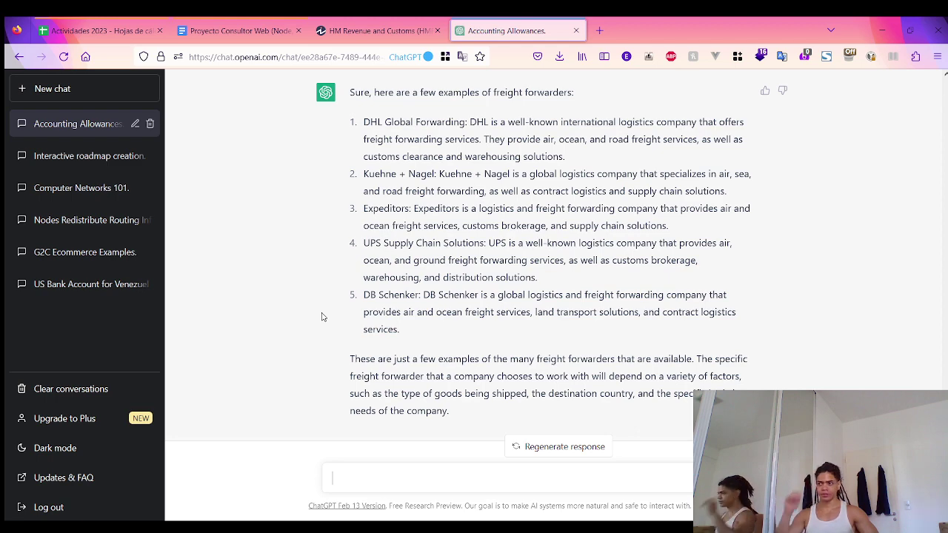
scroll(322, 317, "up", 1)
scroll(322, 314, "up", 2)
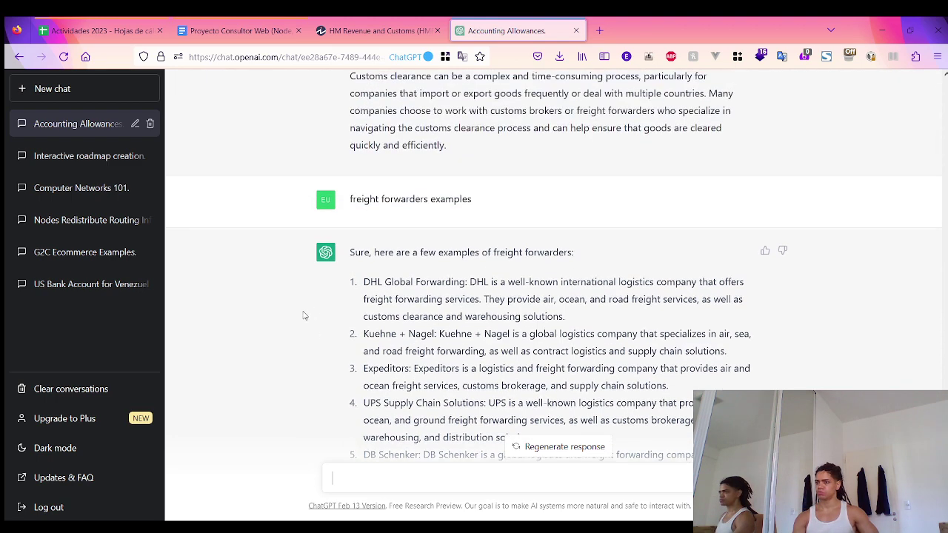
scroll(321, 314, "down", 1)
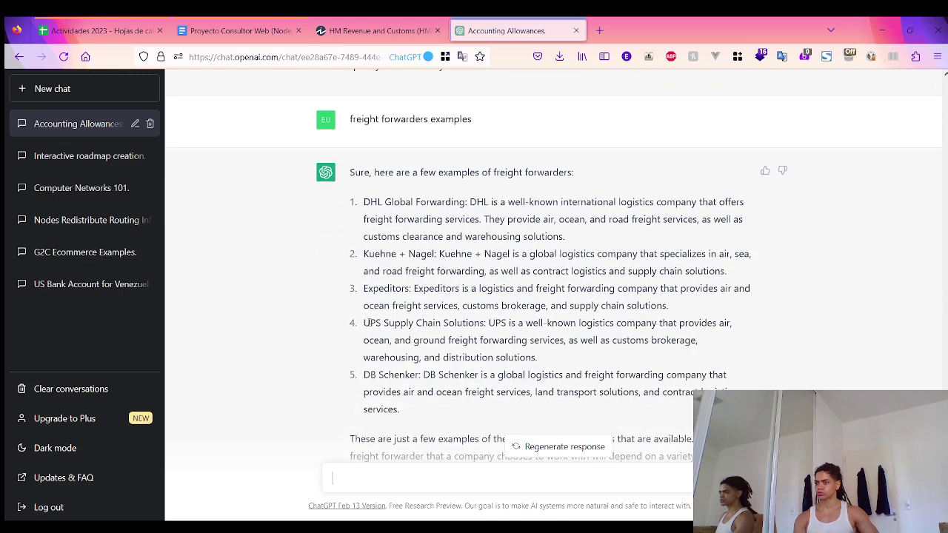
scroll(425, 296, "up", 3)
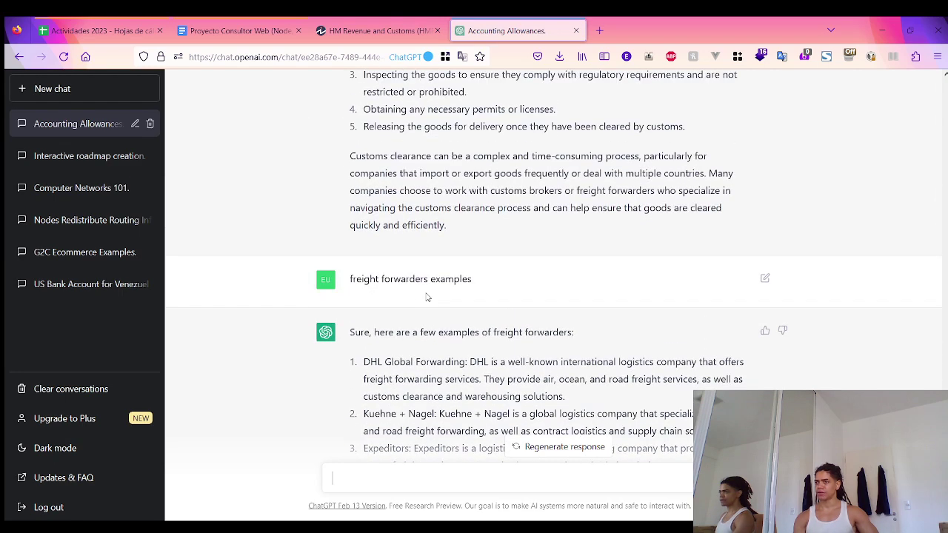
scroll(427, 298, "up", 1)
scroll(429, 289, "up", 1)
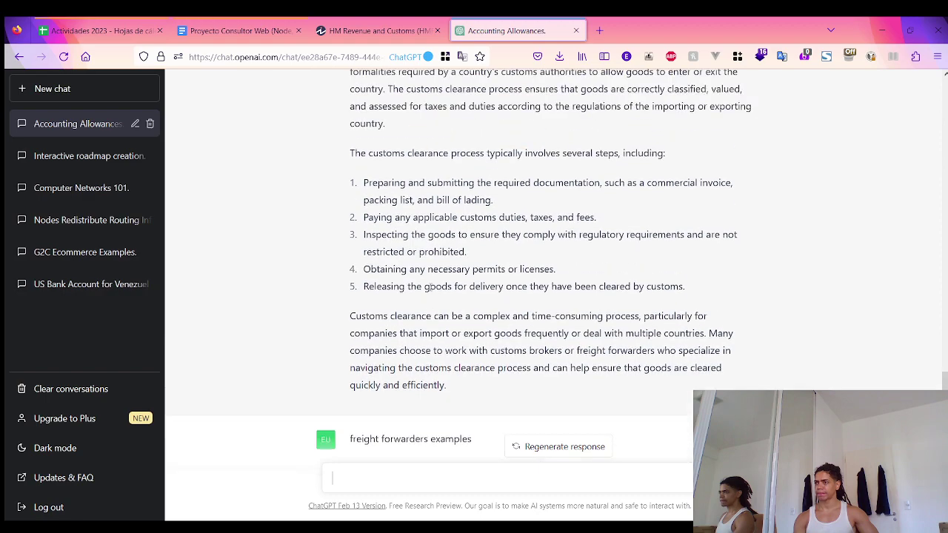
scroll(426, 288, "down", 5)
scroll(387, 284, "up", 1)
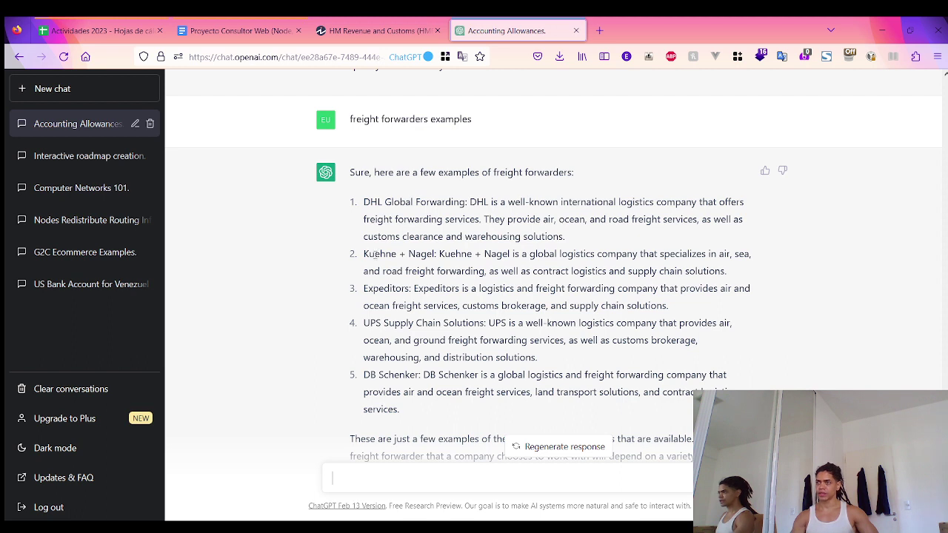
Look up "freight" from the prompt on DuckDuckGo and refine the search to "freight forwarder en español"
double_click(362, 119)
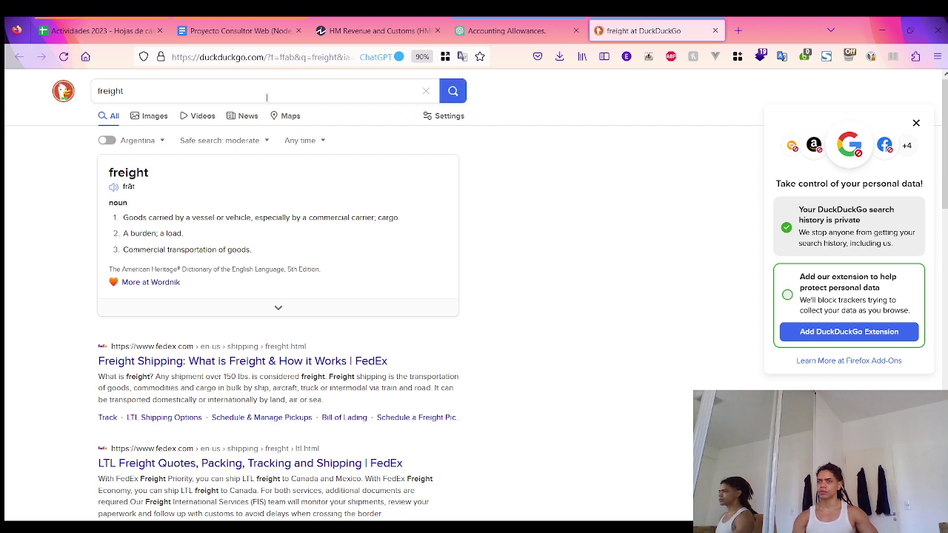
type("fro")
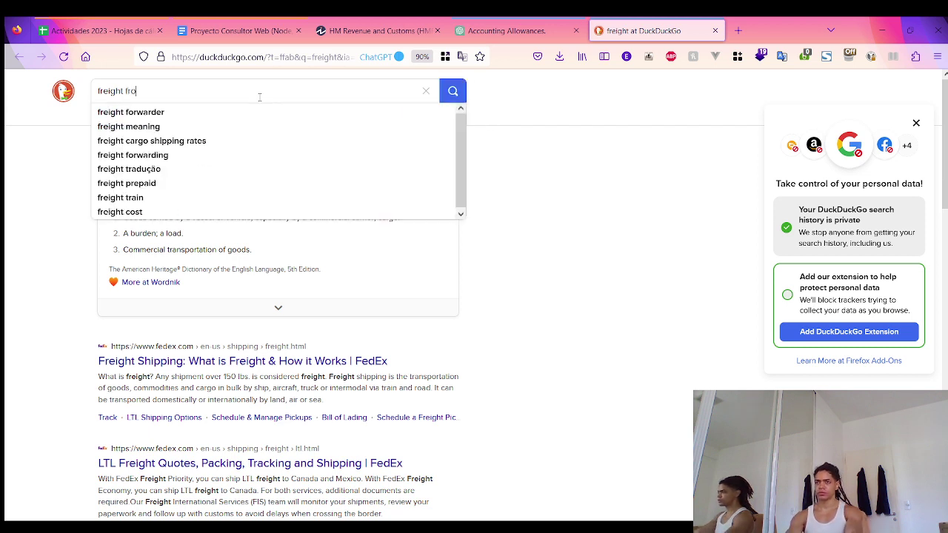
key("BackSpace")
key("BackSpace")
type("orwarder")
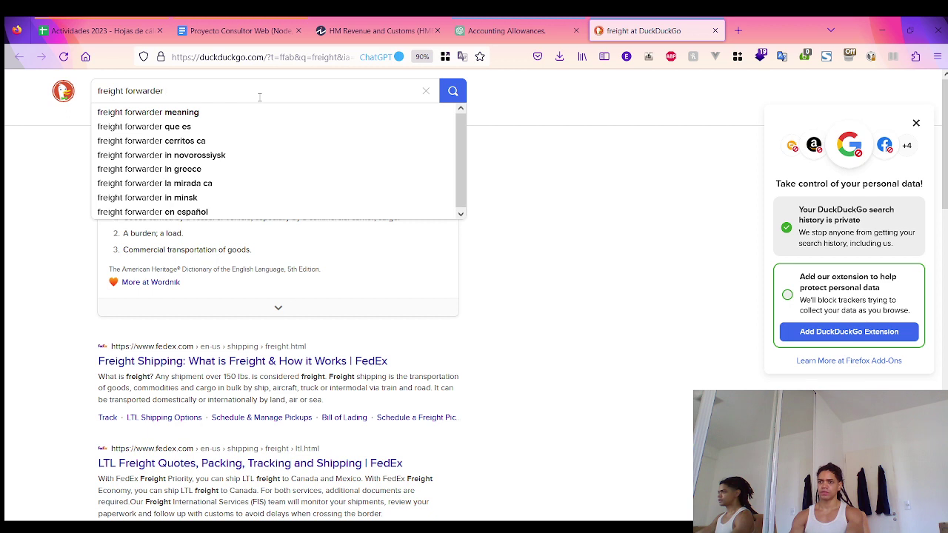
key("Down")
key("Down")
key("Down")
key("Down")
key("Down")
key("Down")
key("Down")
key("Down")
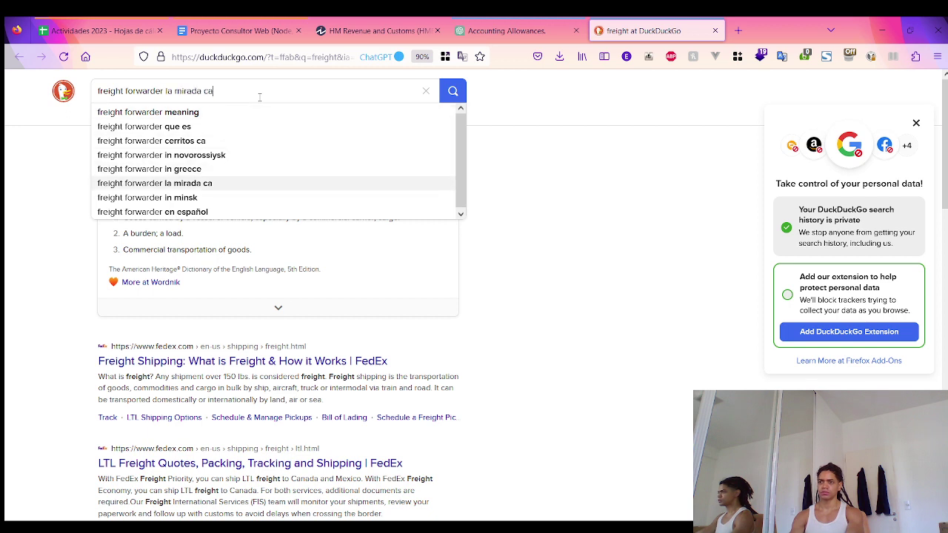
key("Return")
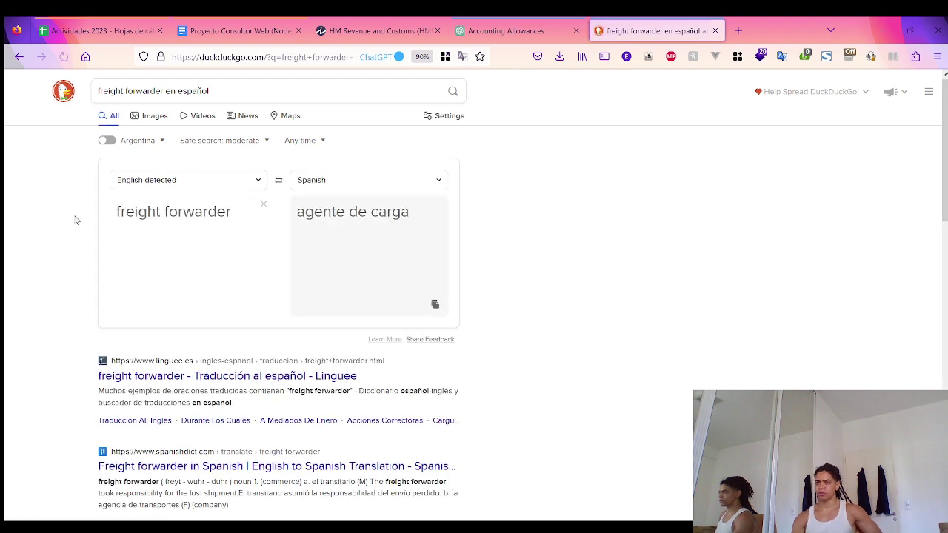
View the Linguee dictionary result for "freight forwarder" and return to the search results
scroll(71, 226, "down", 2)
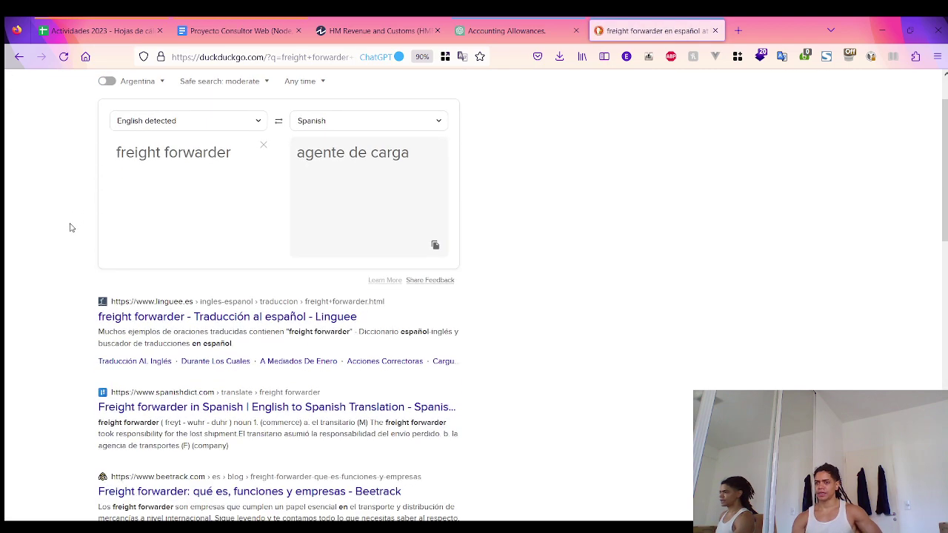
left_click(158, 314)
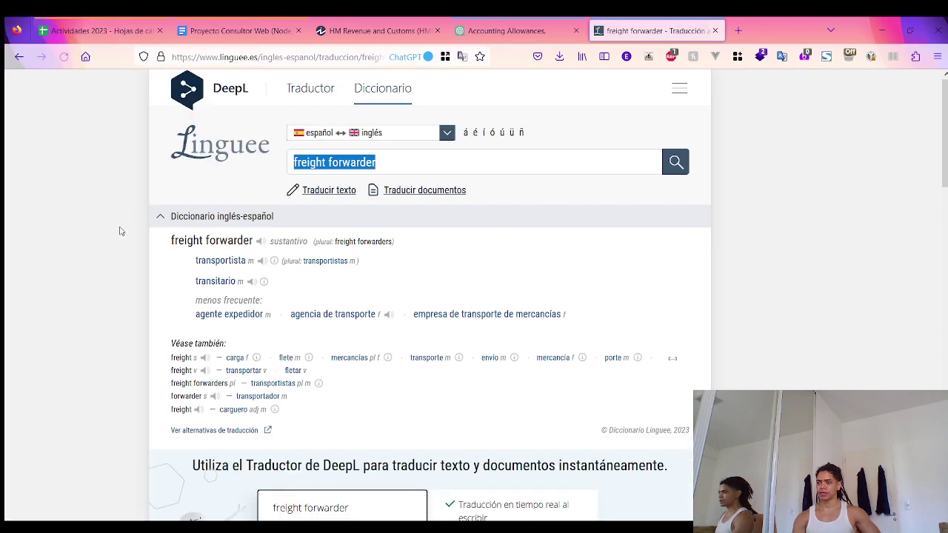
key("alt+Left")
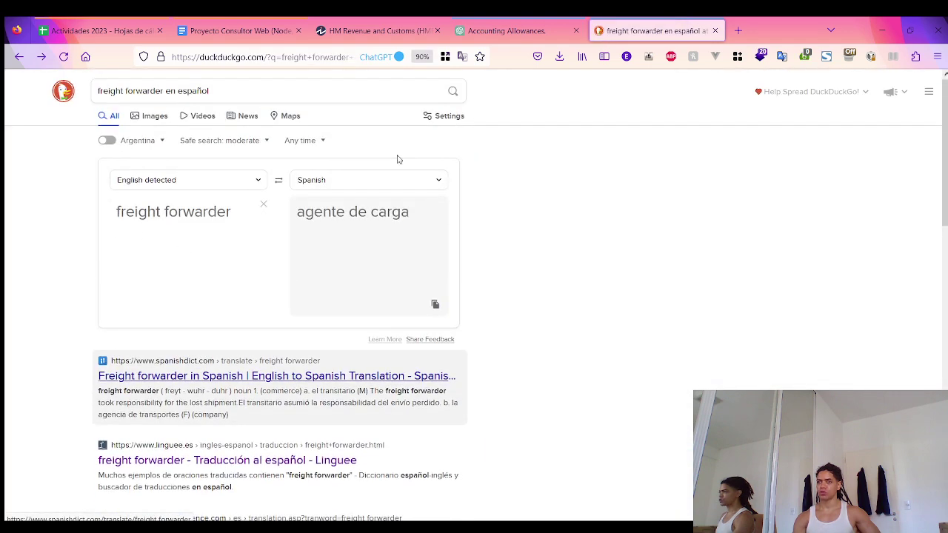
Translate "freight" alone into Spanish in the search page's translator, and undo the removal of "forwarder"
double_click(215, 207)
key("BackSpace")
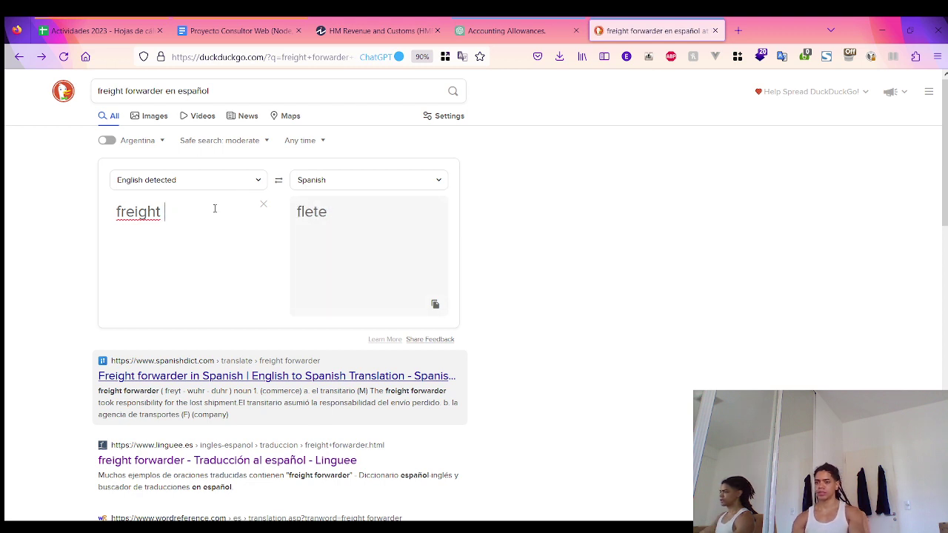
key("ctrl+z")
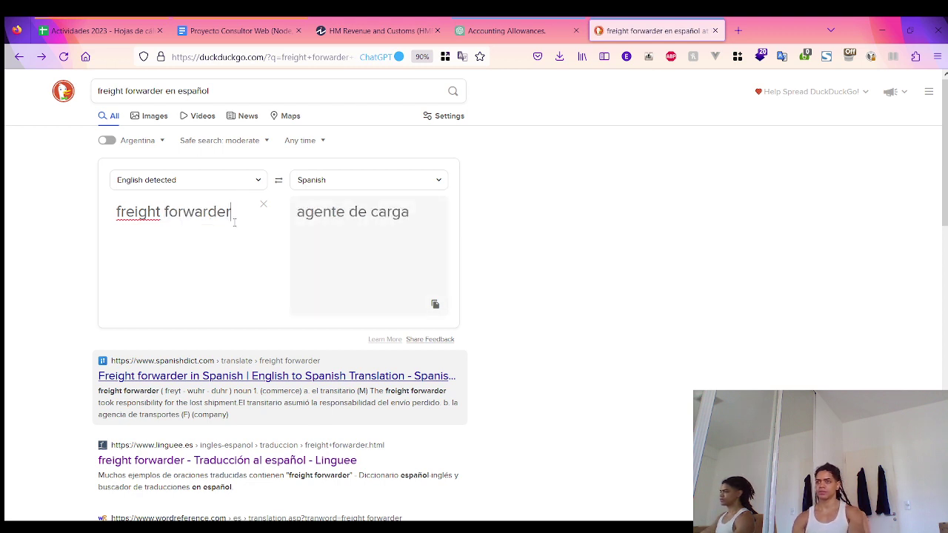
Review the freight forwarder examples in the ChatGPT conversation alongside the Spanish translation of the term
left_click(511, 30)
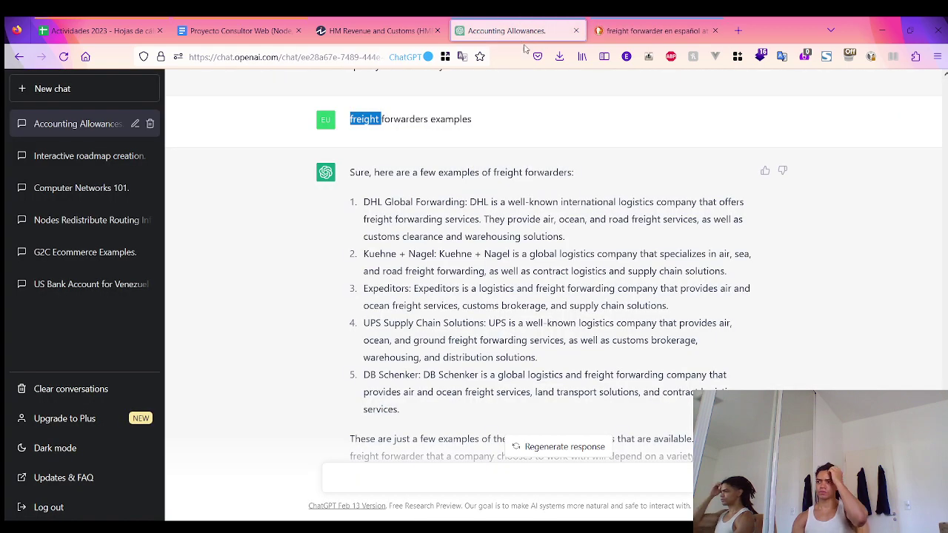
scroll(404, 300, "down", 3)
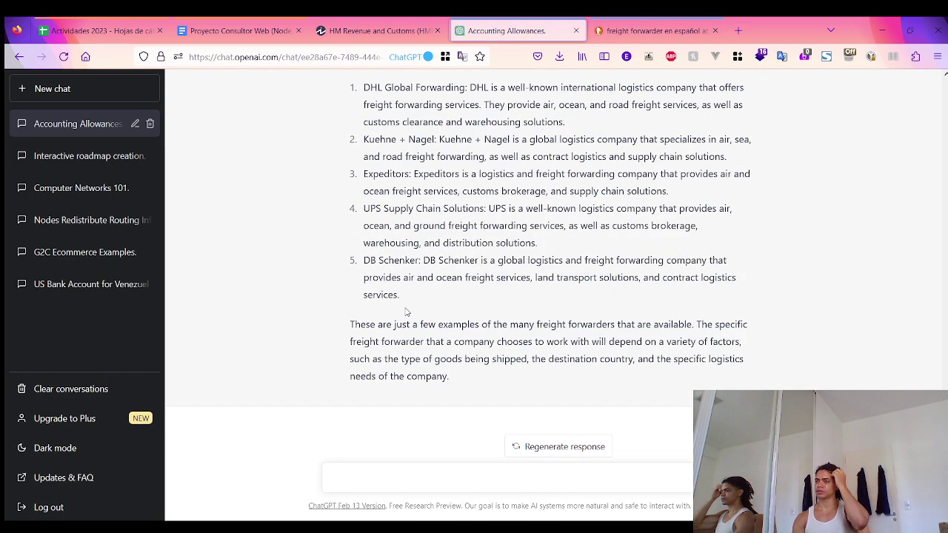
scroll(406, 312, "up", 2)
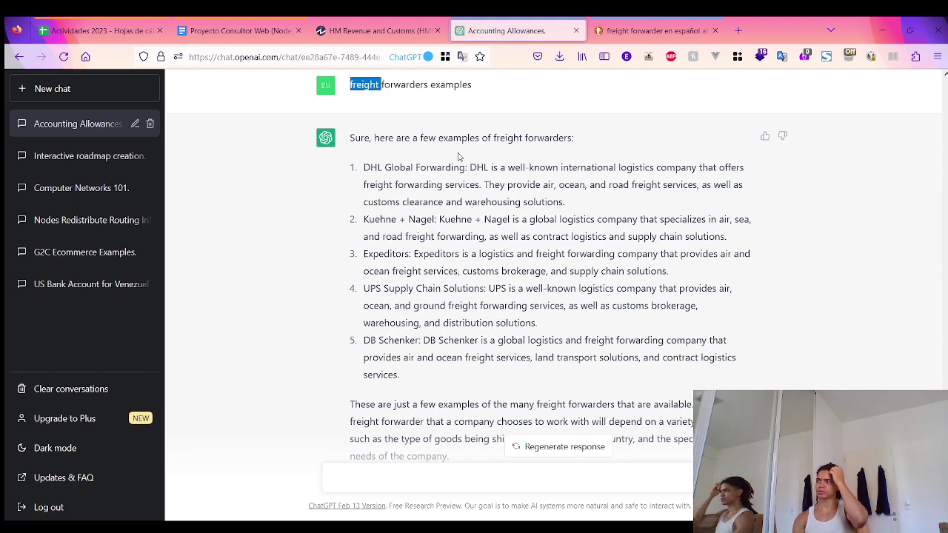
left_click(652, 32)
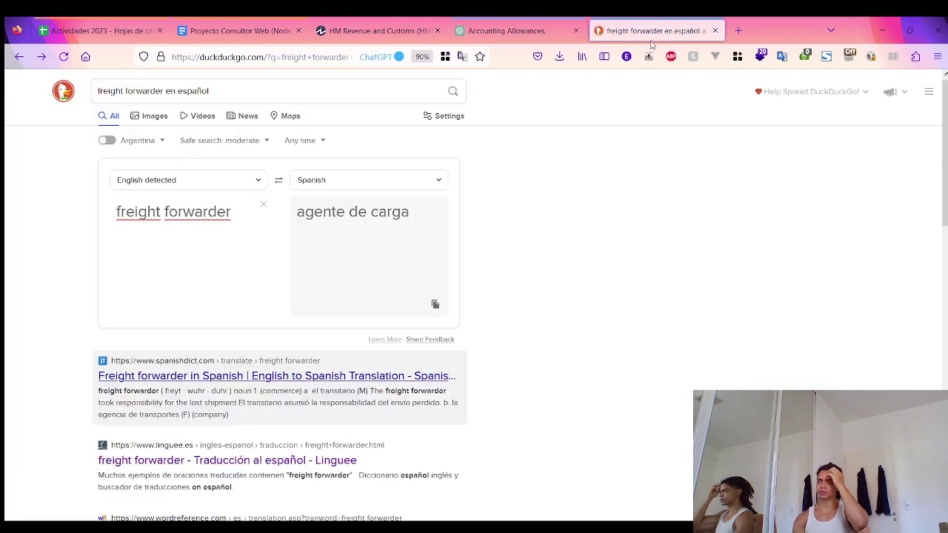
left_click(518, 33)
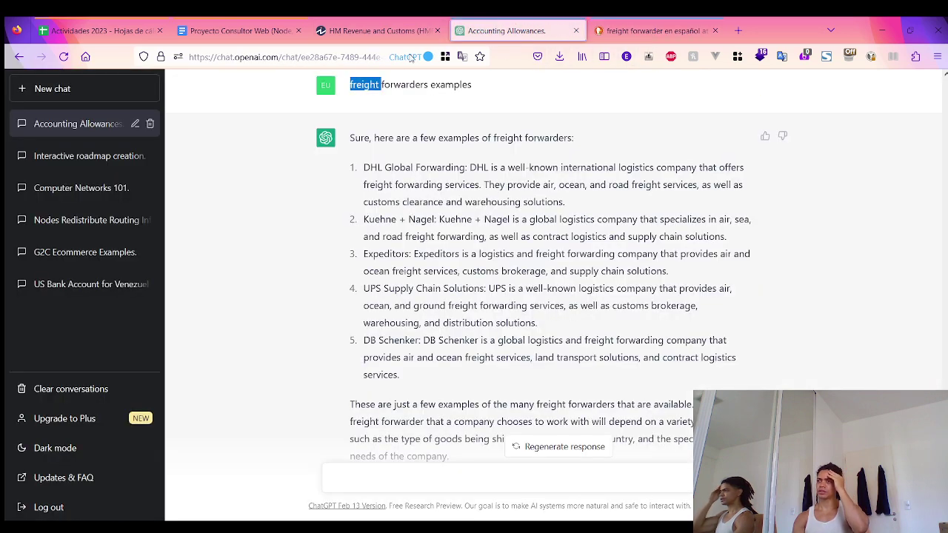
Read the definition and key takeaways in the Investopedia article on HM Revenue and Customs, and return to the G2B examples in the notes
left_click(387, 33)
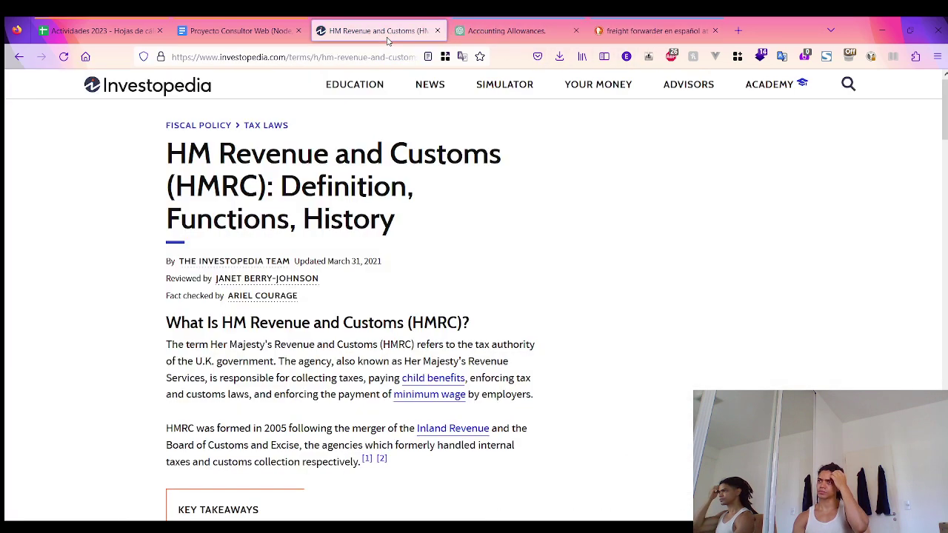
scroll(141, 333, "down", 3)
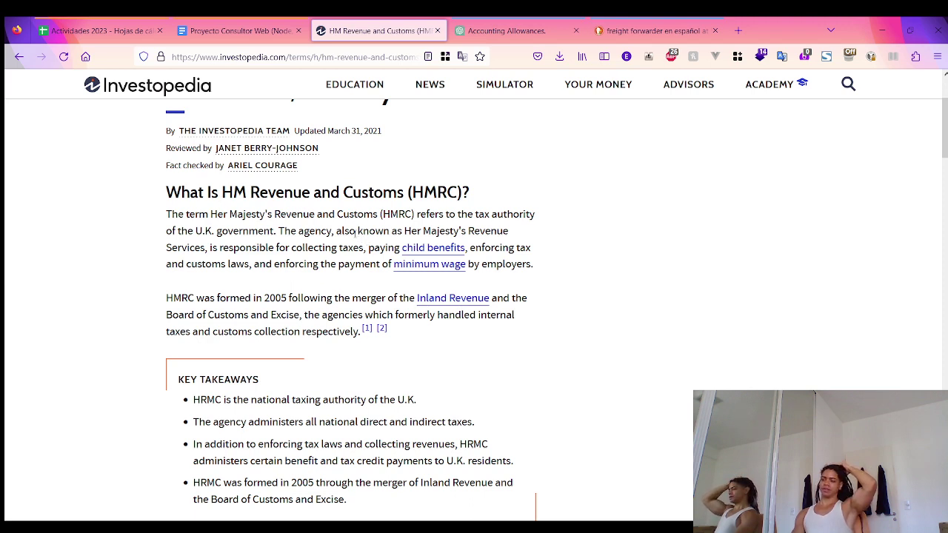
left_click(255, 35)
left_click(433, 320)
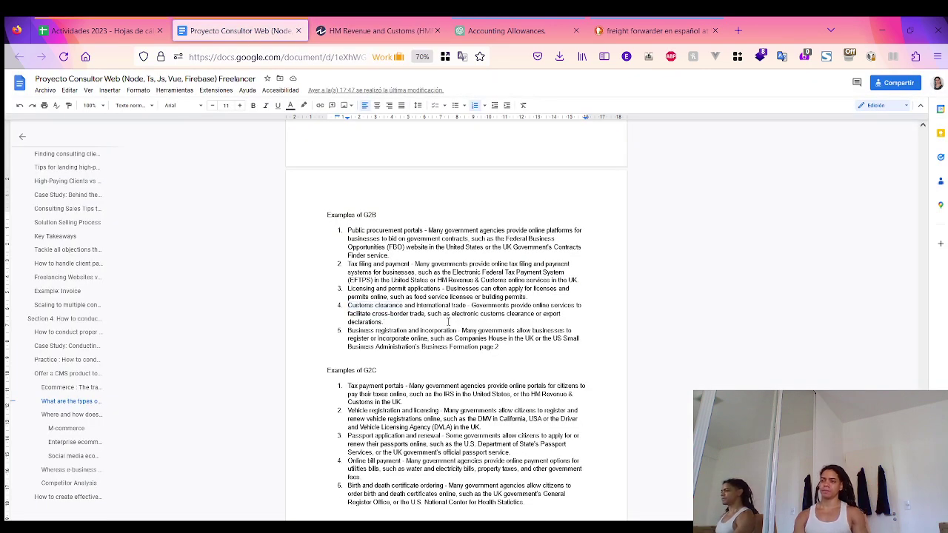
Switch to the ChatGPT conversation and reread the explanation of customs clearance
left_click(507, 31)
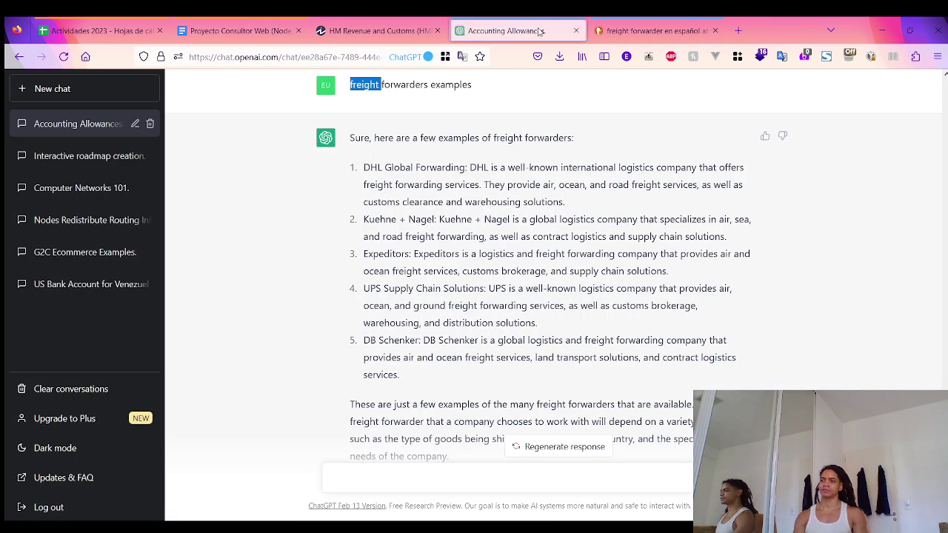
scroll(458, 284, "up", 3)
scroll(458, 285, "up", 5)
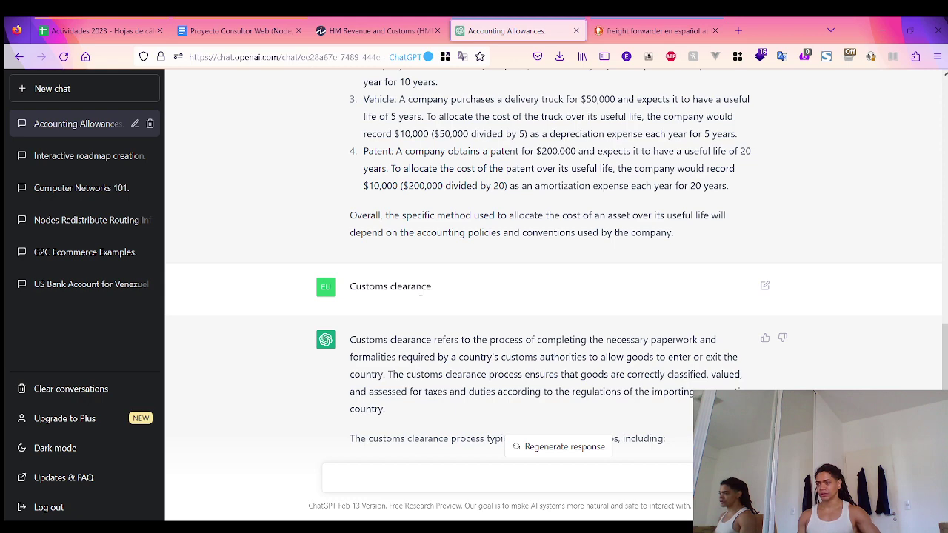
scroll(430, 333, "down", 2)
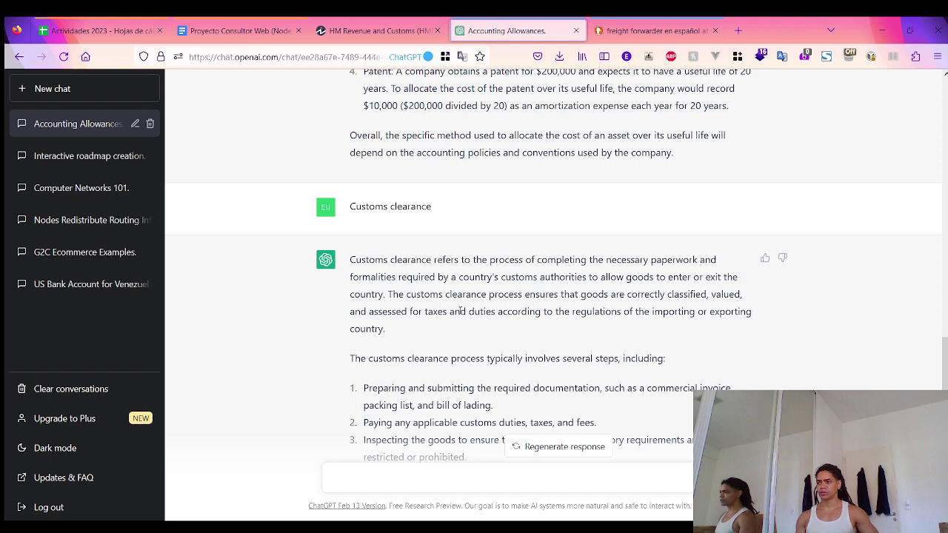
Search DuckDuckGo for "custom clearance in spanish" in a new browser tab
key("ctrl+t")
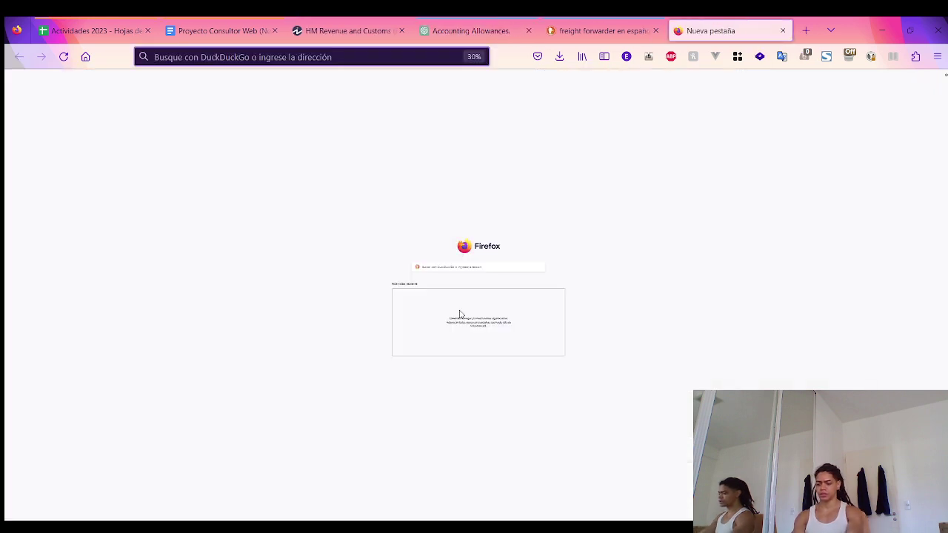
type("custom ce")
key("BackSpace")
type("lea")
key("Down")
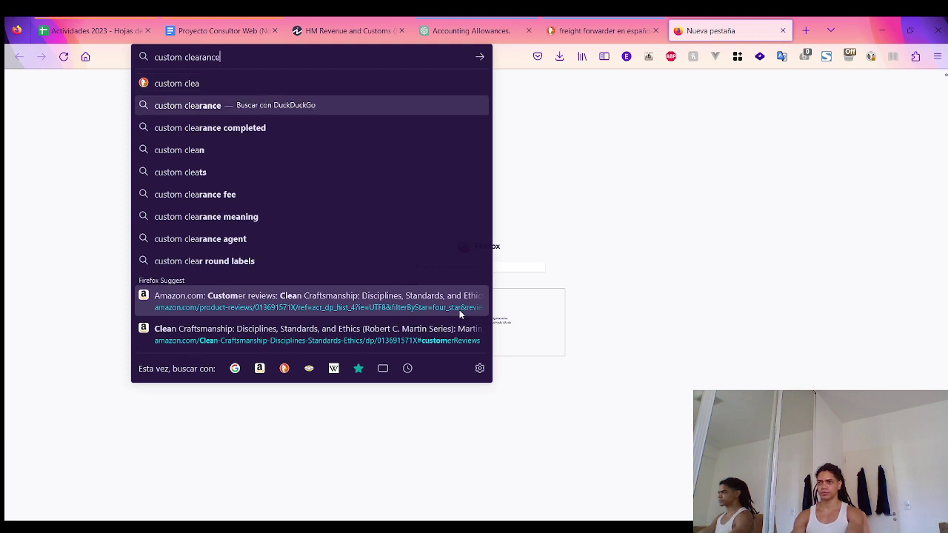
type("i")
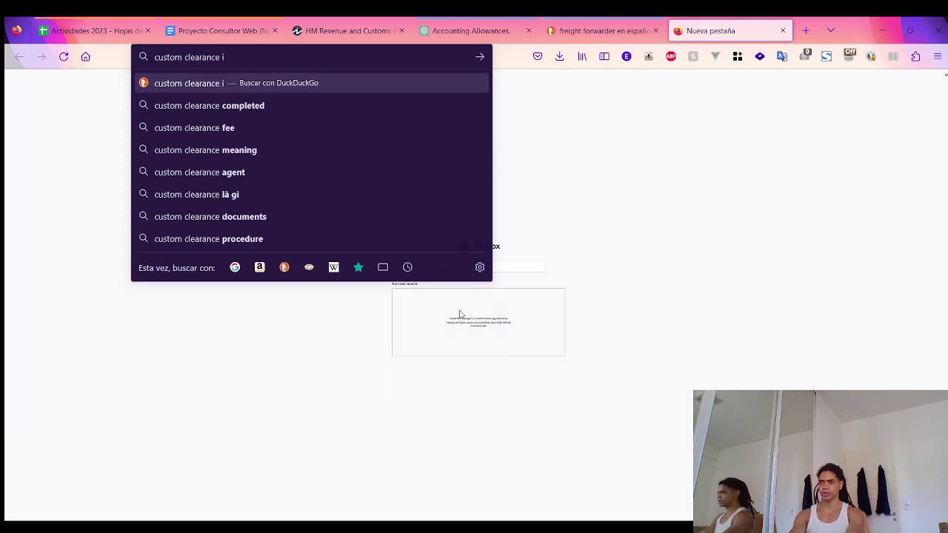
type("n spa")
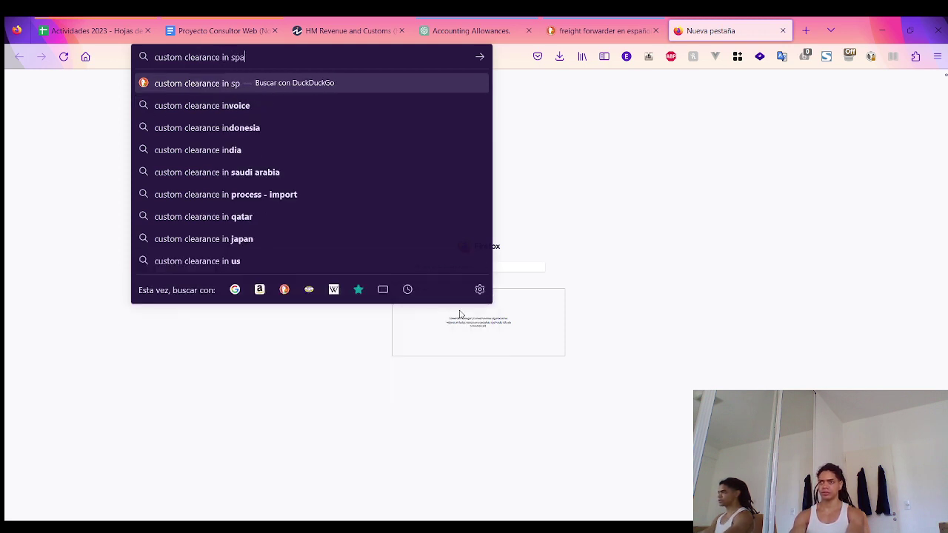
type("nish")
key("Return")
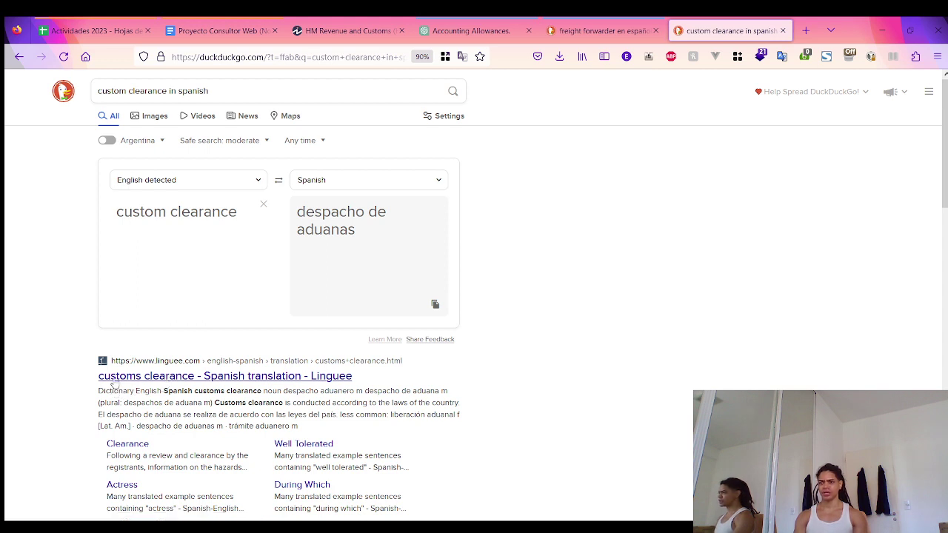
Translate "clearance" alone into Spanish in the search page's translator, and undo the removal of "custom"
left_click(155, 212)
double_click(154, 213)
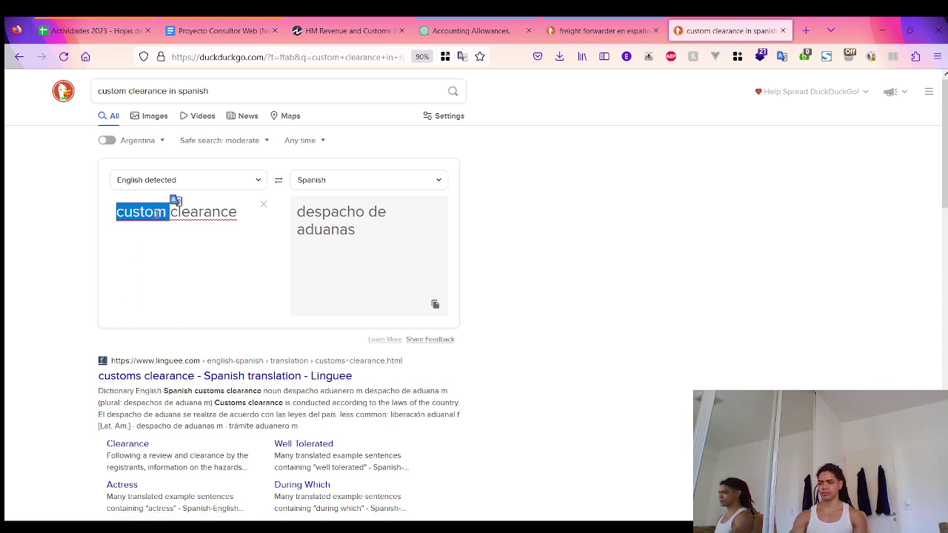
key("BackSpace")
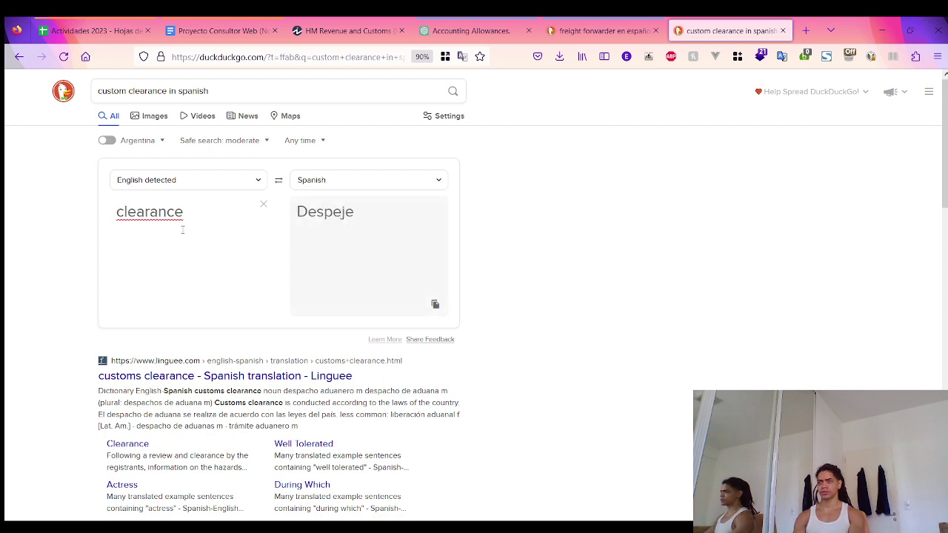
key("ctrl+z")
left_click(165, 271)
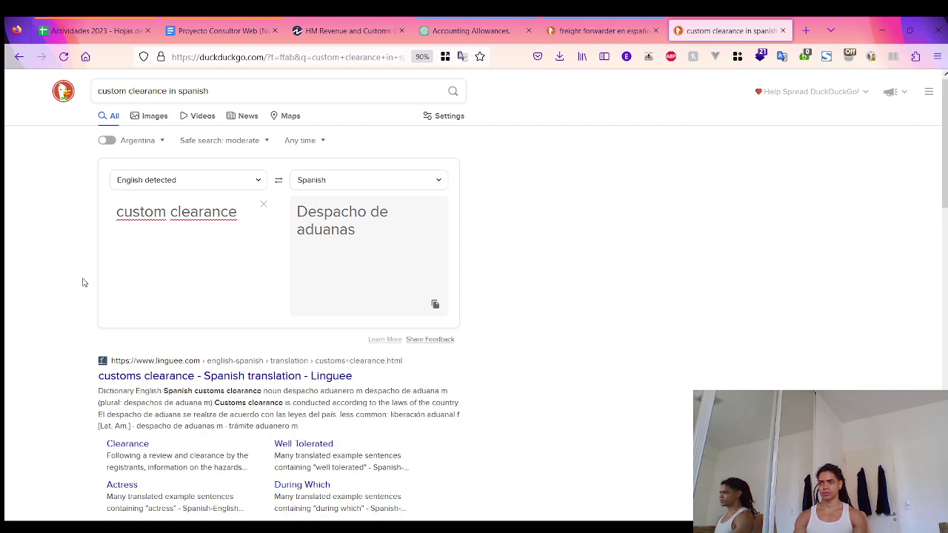
Skim the search results for the Spanish translation of custom clearance and return to the G2B examples in the notes
scroll(84, 282, "down", 3)
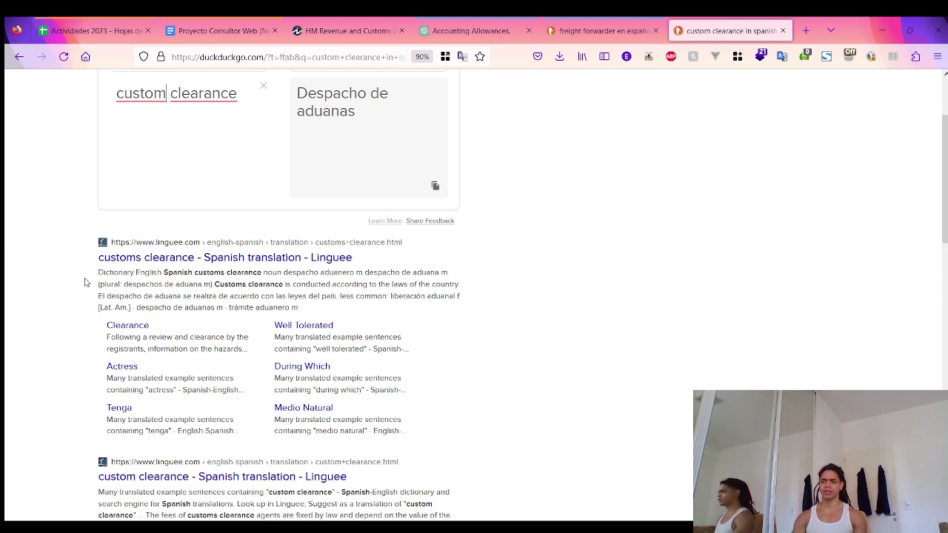
scroll(89, 286, "down", 3)
scroll(92, 289, "up", 5)
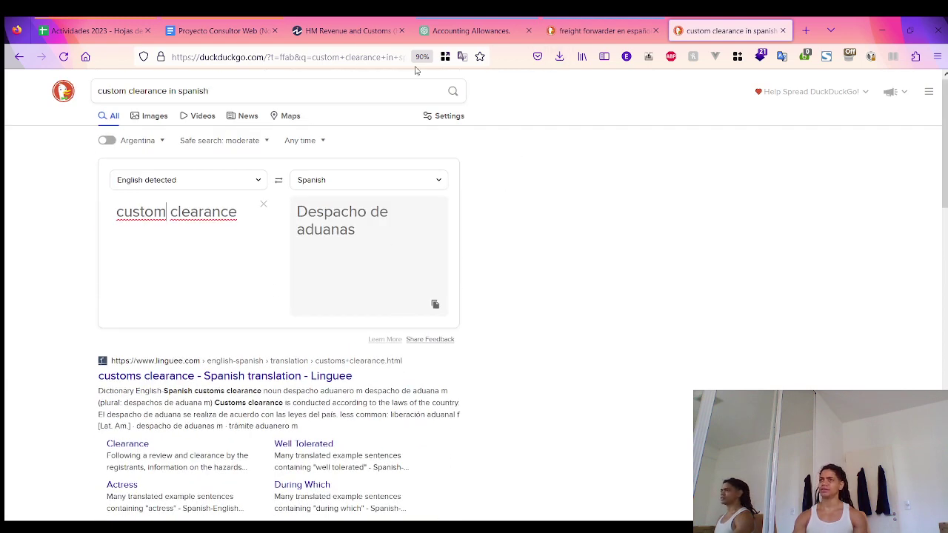
left_click(250, 33)
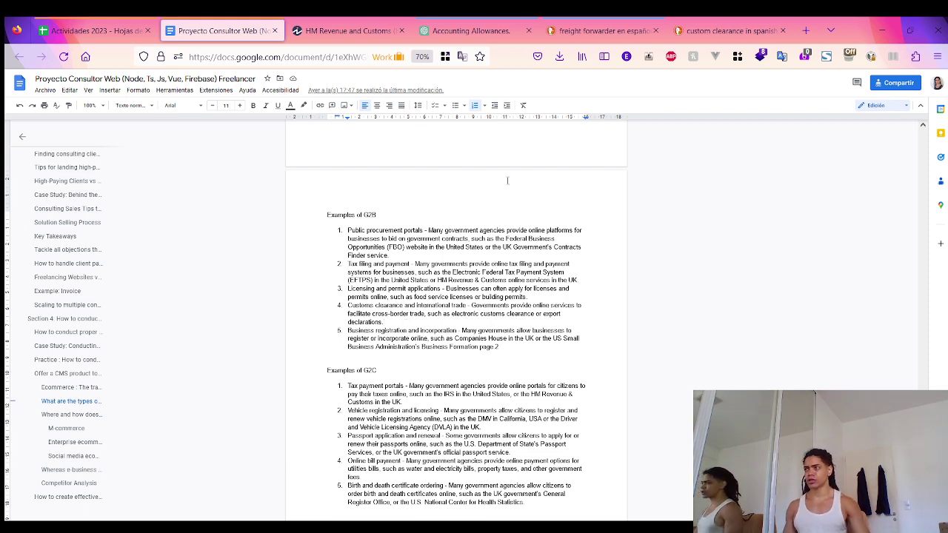
Examine the phrase "country's customs authorities" in ChatGPT's customs clearance explanation by highlighting it while reading
left_click(505, 42)
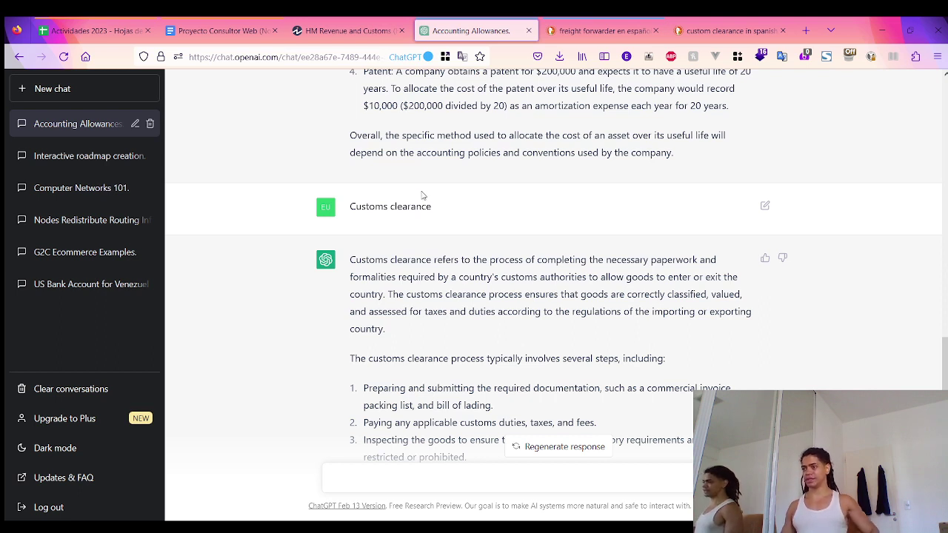
left_click_drag(460, 279, 587, 278)
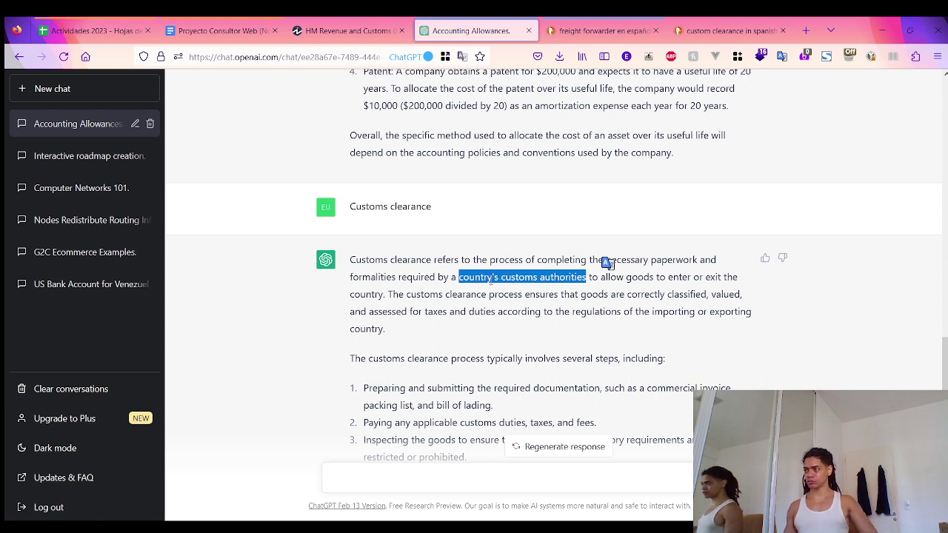
left_click(571, 292)
left_click_drag(586, 277, 462, 275)
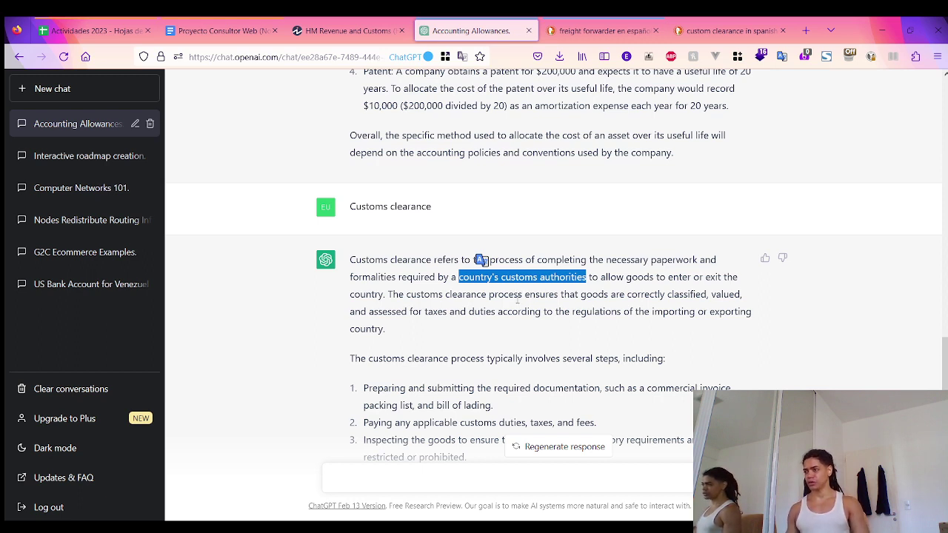
left_click(600, 290)
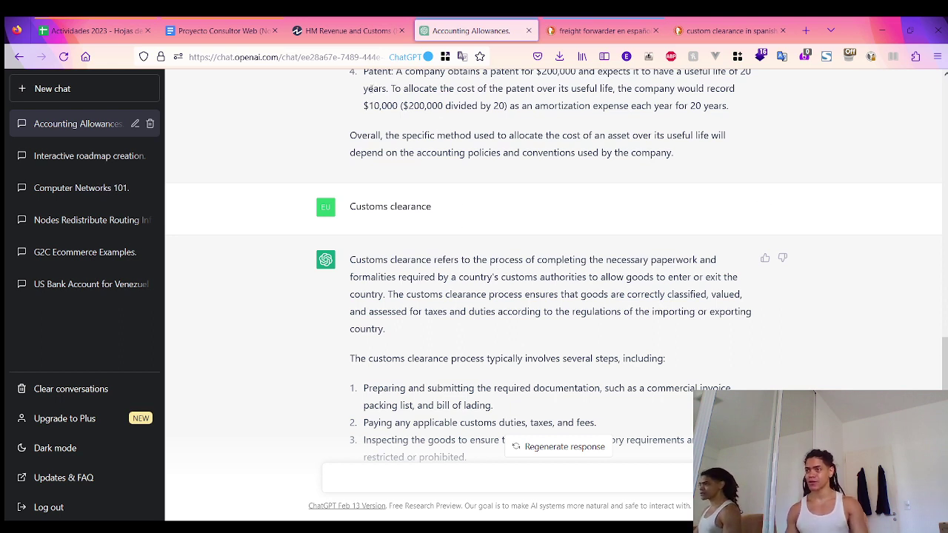
Reread the customs clearance example in the notes and remove the stray "2" after "page" in the business registration example
left_click(235, 31)
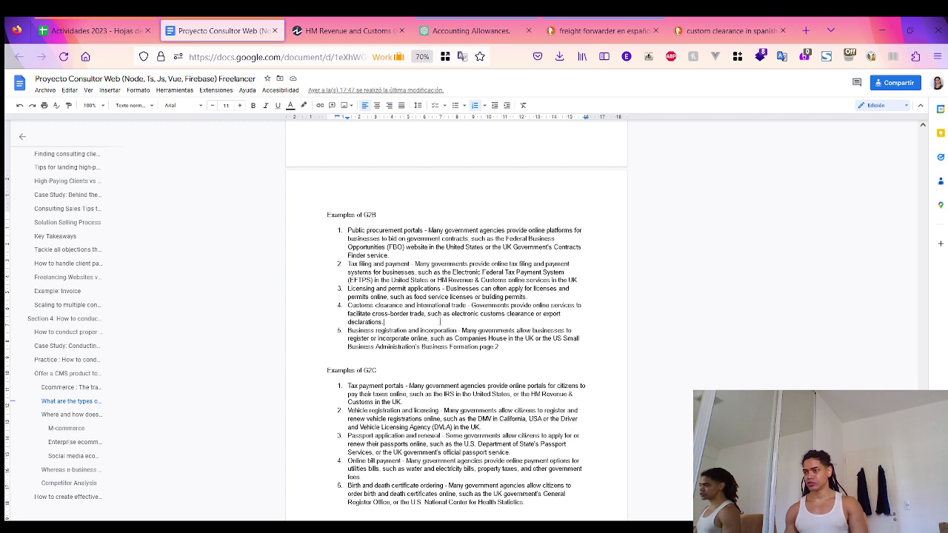
left_click_drag(427, 314, 533, 314)
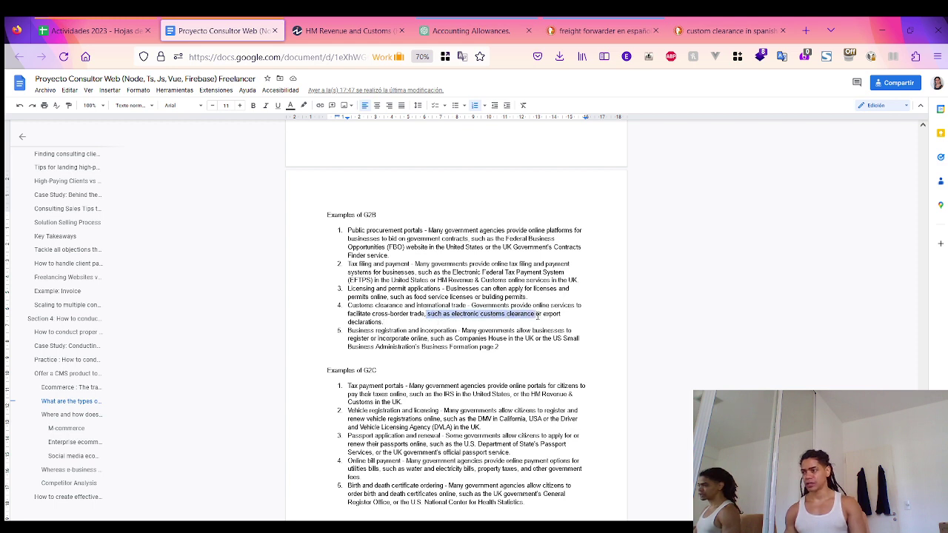
left_click(534, 314)
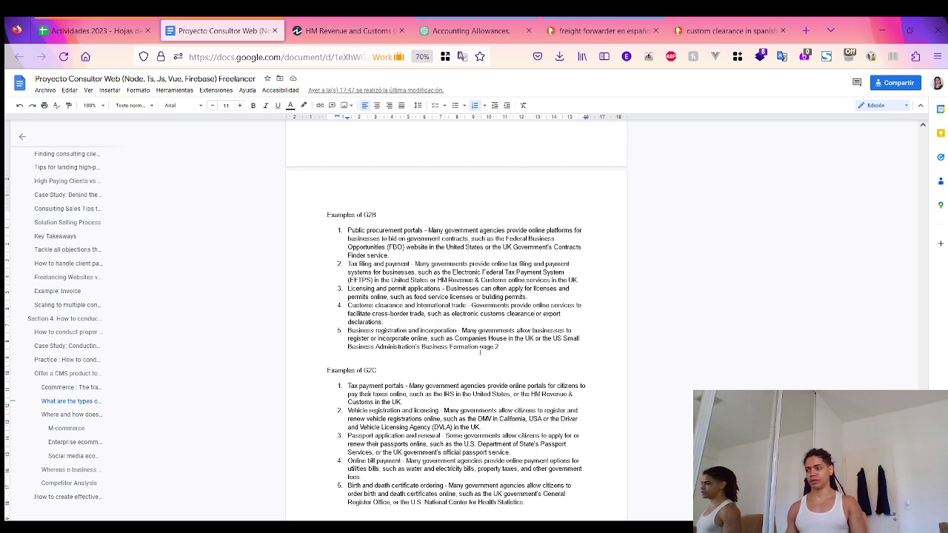
left_click_drag(500, 347, 480, 348)
type("page")
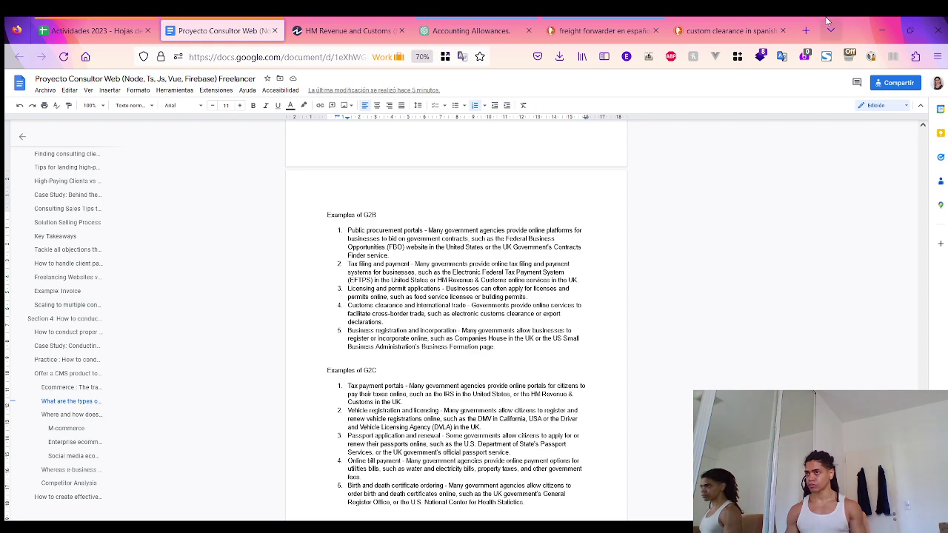
Look over the freight forwarder examples at the end of the ChatGPT conversation and return to the G2B examples in the notes
left_click(489, 30)
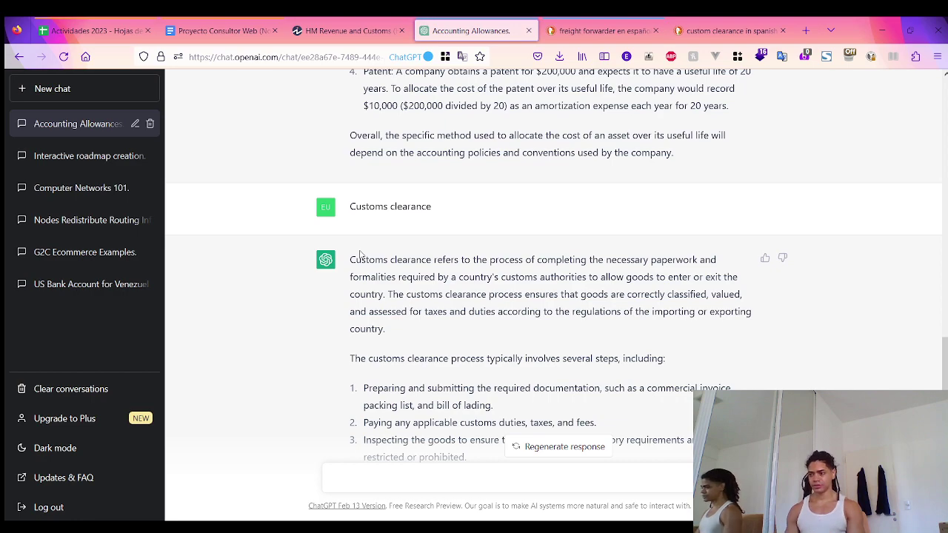
scroll(361, 254, "down", 2)
scroll(351, 279, "down", 10)
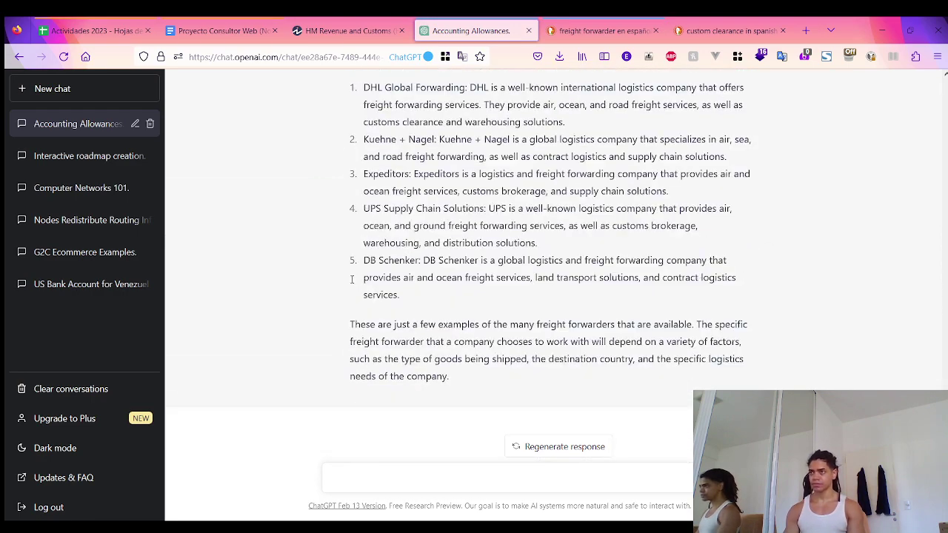
key("ctrl+shift+Tab")
key("ctrl+shift+Tab")
key("ctrl+shift+Tab")
key("ctrl+Tab")
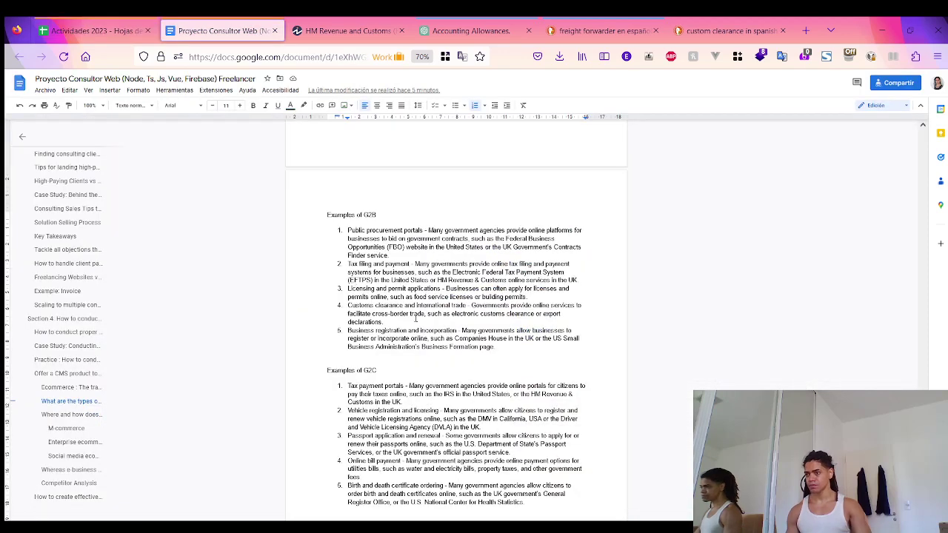